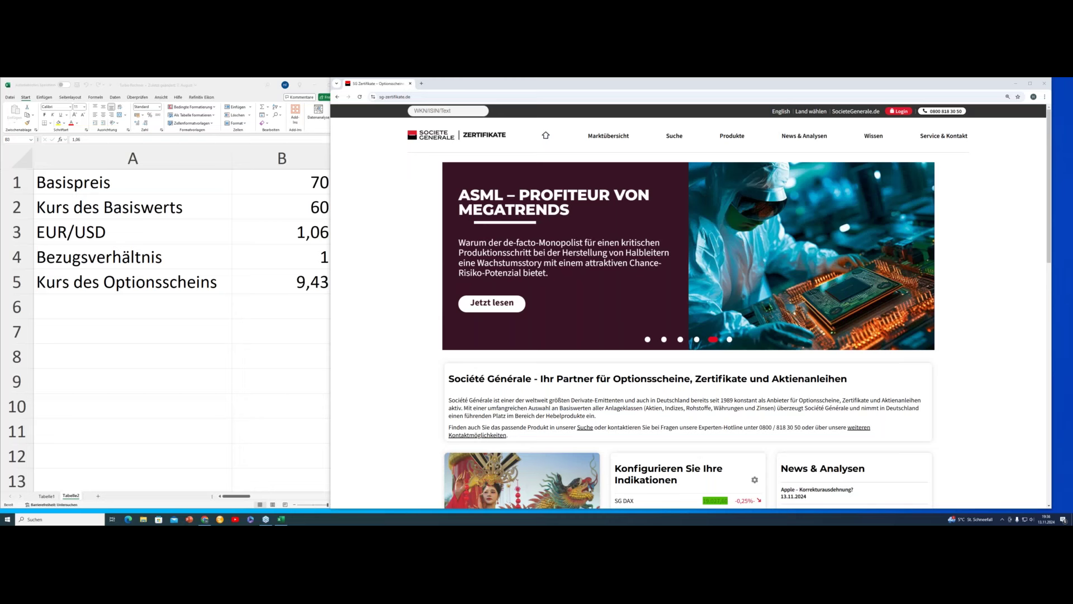
Step: Open the product search and filter the underlying to Oil WTI Light Crude Future (Rohöl)
left_click_drag(600, 88, 621, 90)
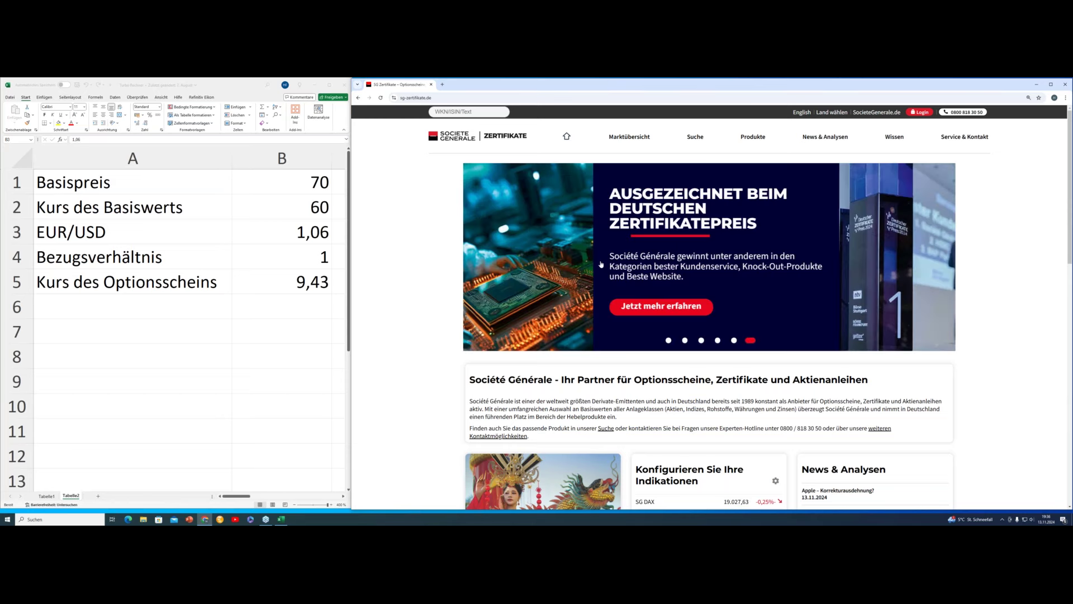
key("ctrl+minus")
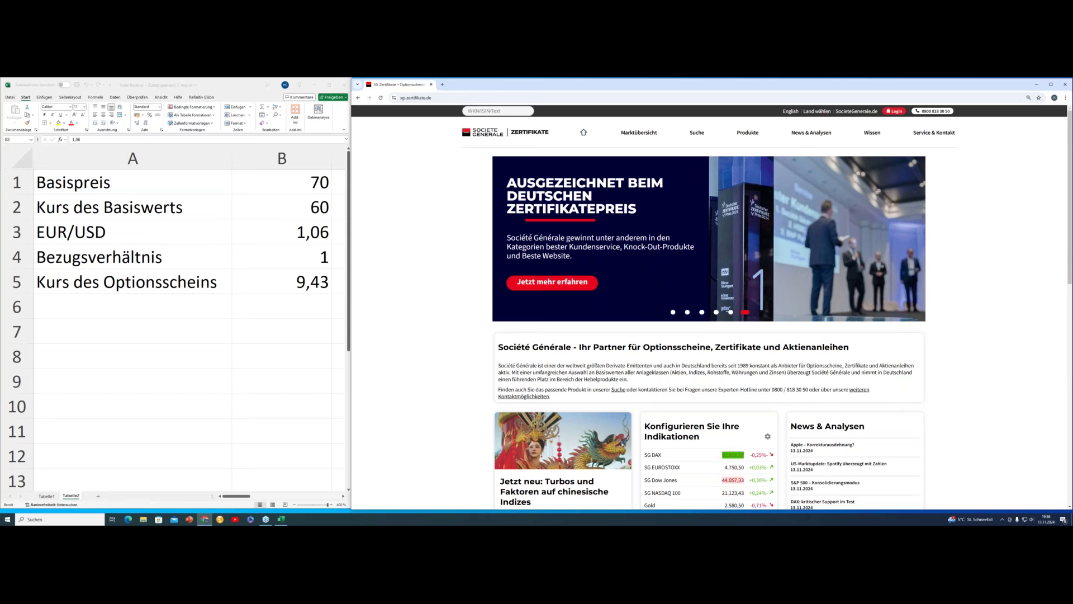
left_click(699, 136)
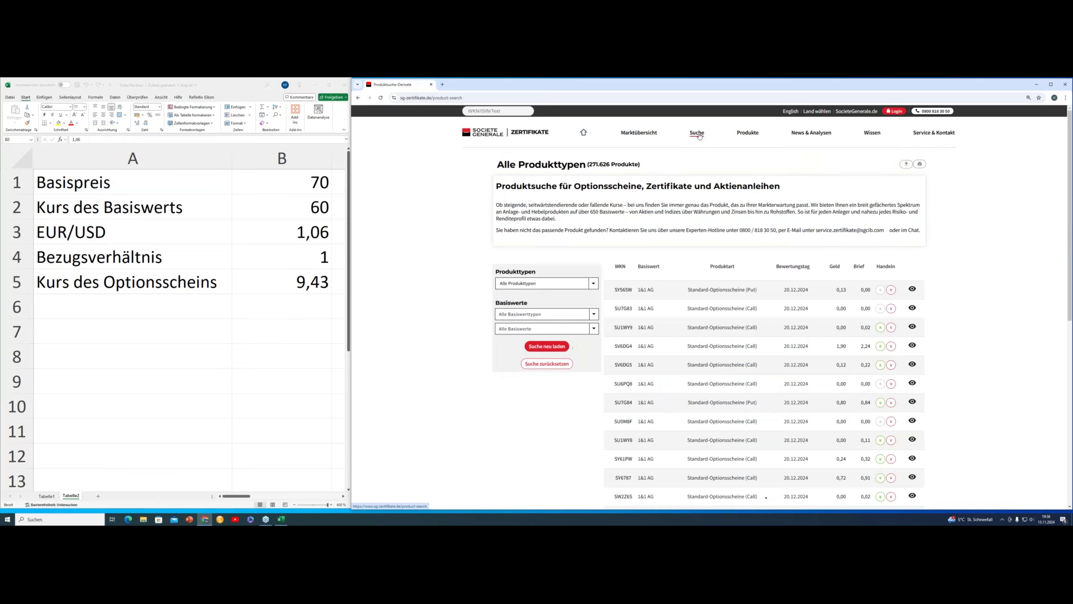
left_click(547, 334)
type("wti")
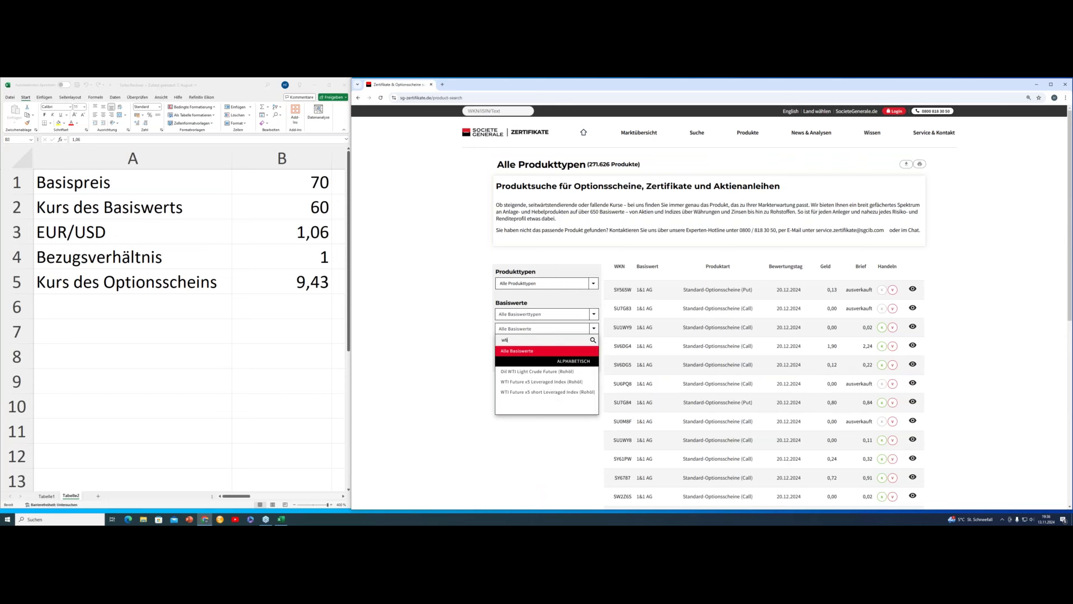
left_click(566, 371)
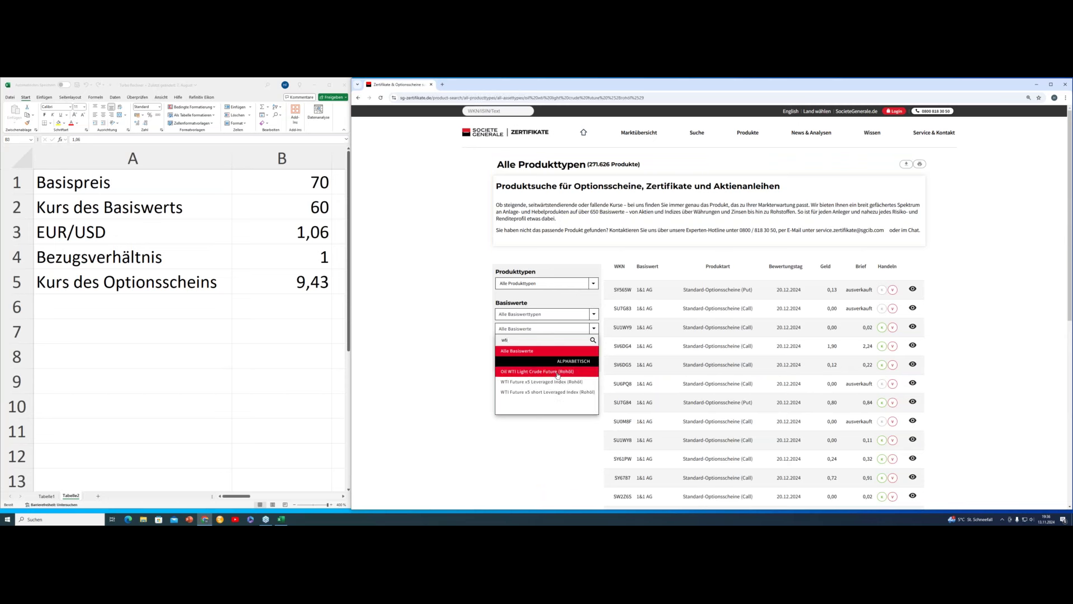
Step: Restrict the search to Unlimited Turbo-Optionsscheine (Mini) of type Put
left_click(591, 285)
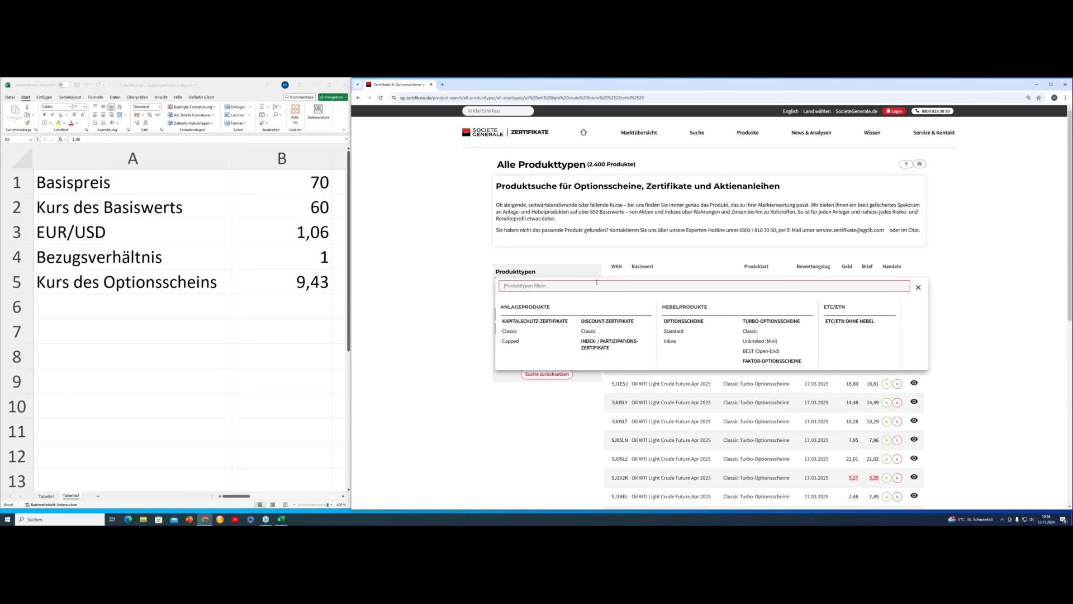
left_click(789, 342)
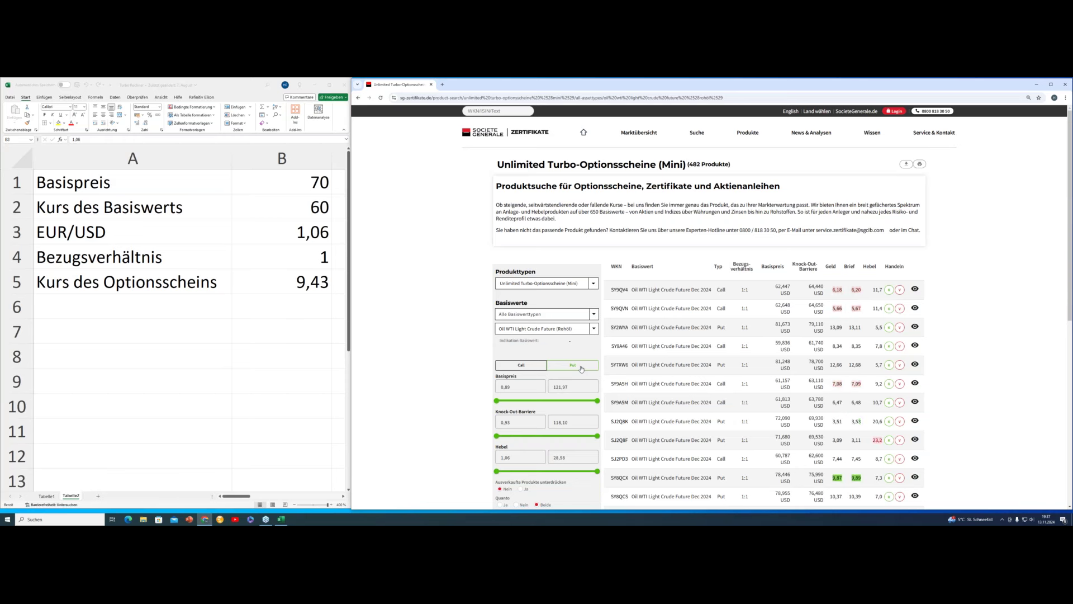
left_click(582, 371)
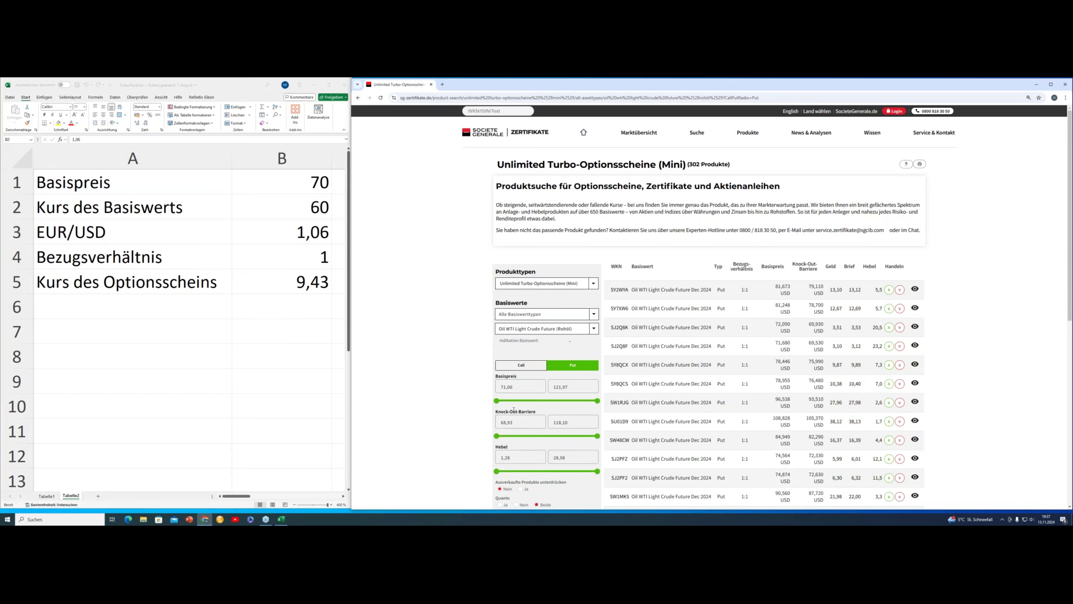
Step: Limit the Knock-Out-Barriere range to 74,00 through 74,10
left_click(522, 423)
key("ctrl+a")
type("74")
left_click(568, 422)
left_click_drag(568, 423, 553, 423)
type("74,10")
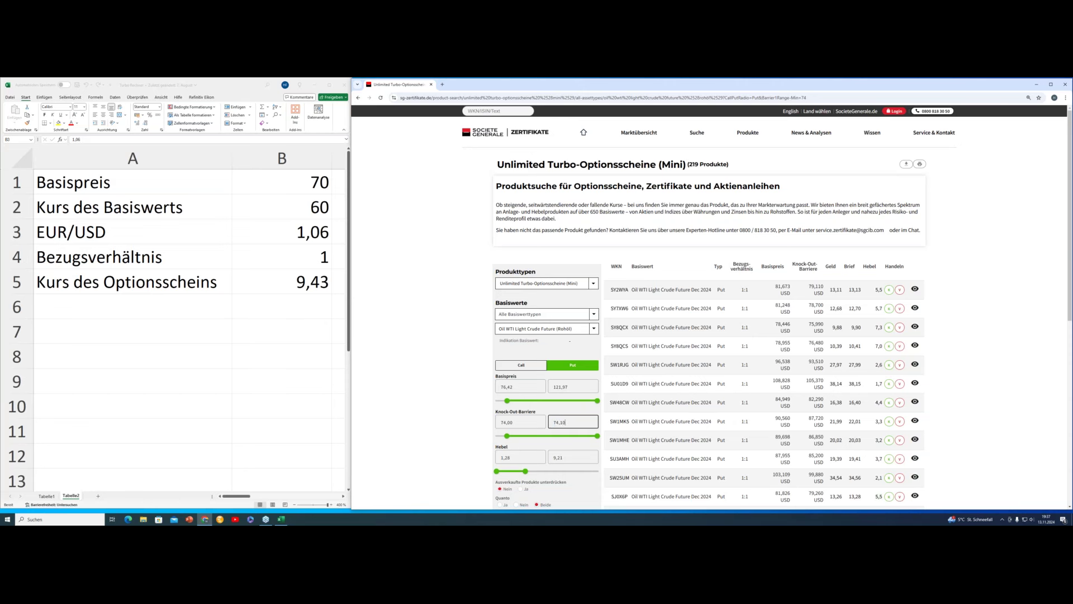
left_click(449, 379)
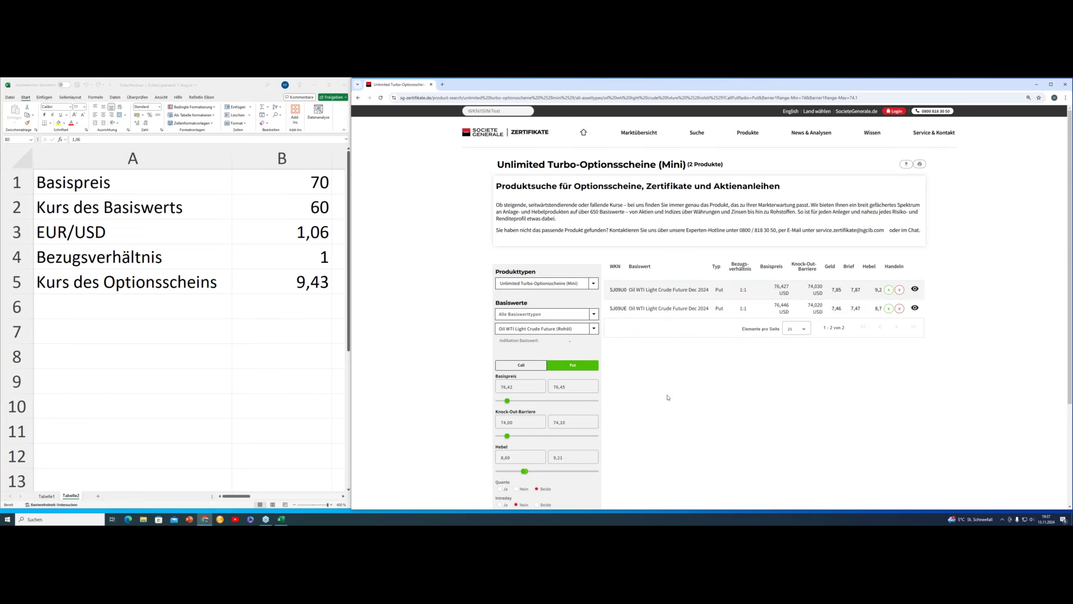
Step: Filter the turbo results by Quanto Nein, and switch the filter to Quanto Ja
scroll(655, 411, "down", 1)
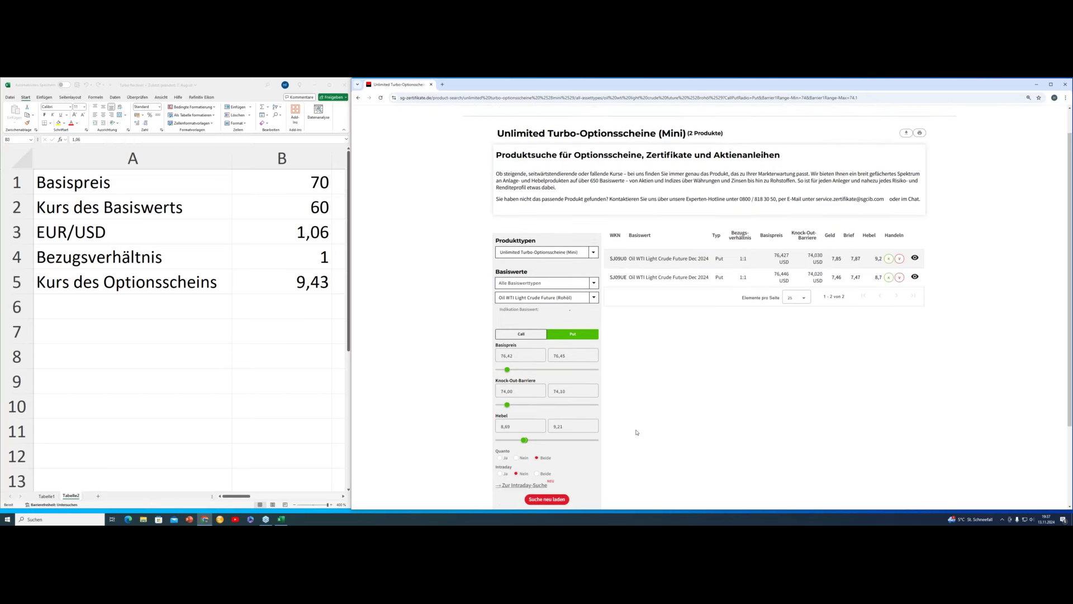
scroll(636, 432, "up", 1)
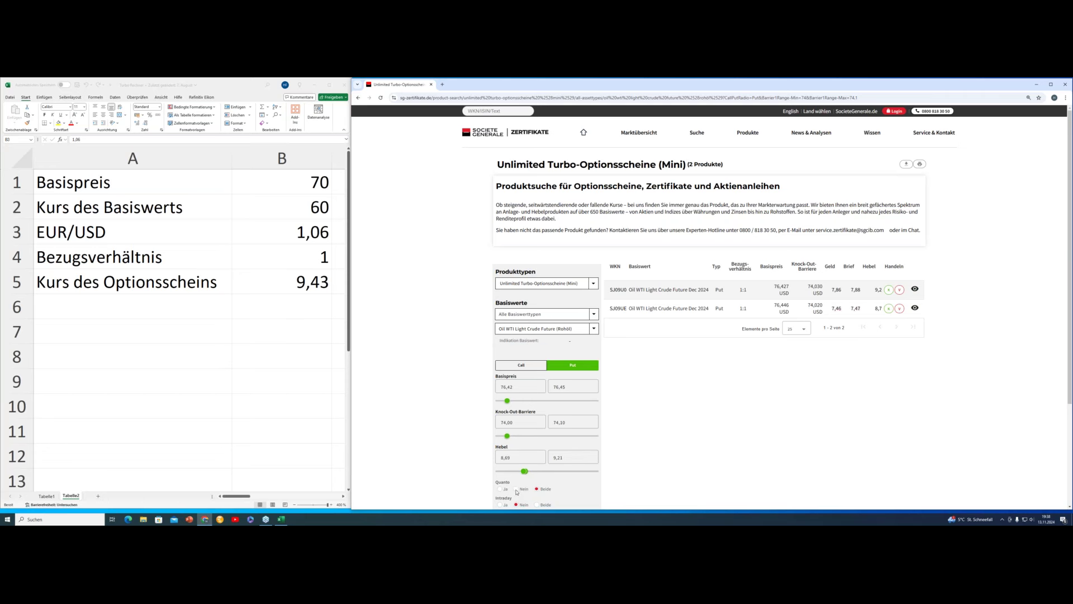
left_click(517, 490)
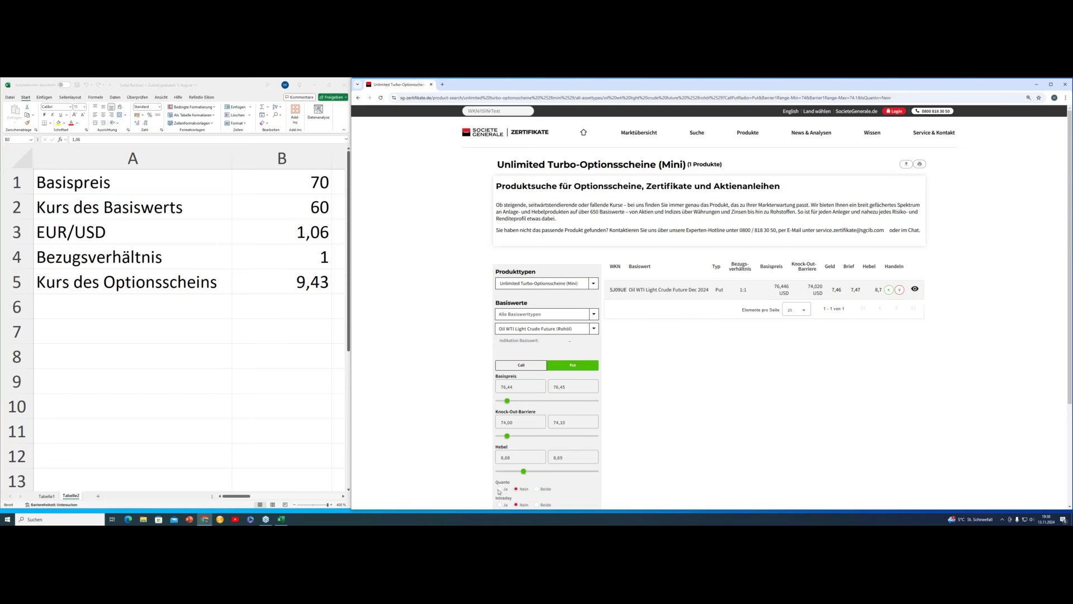
left_click(499, 490)
Step: Set the Basispreis in cell B1 of the Excel sheet to 76,427
left_click(311, 188)
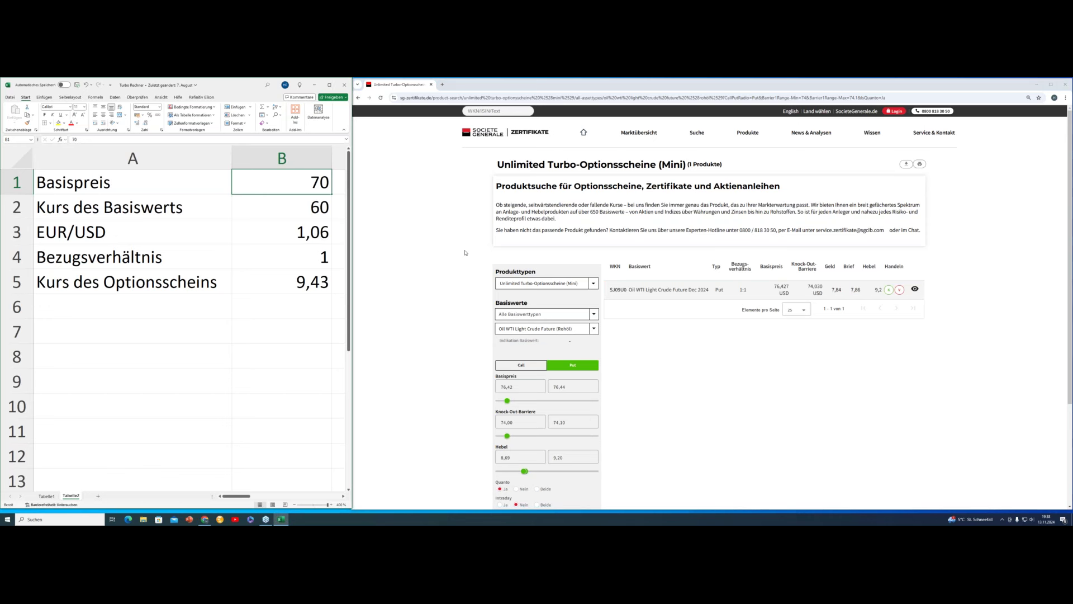
type("76,427")
key("Return")
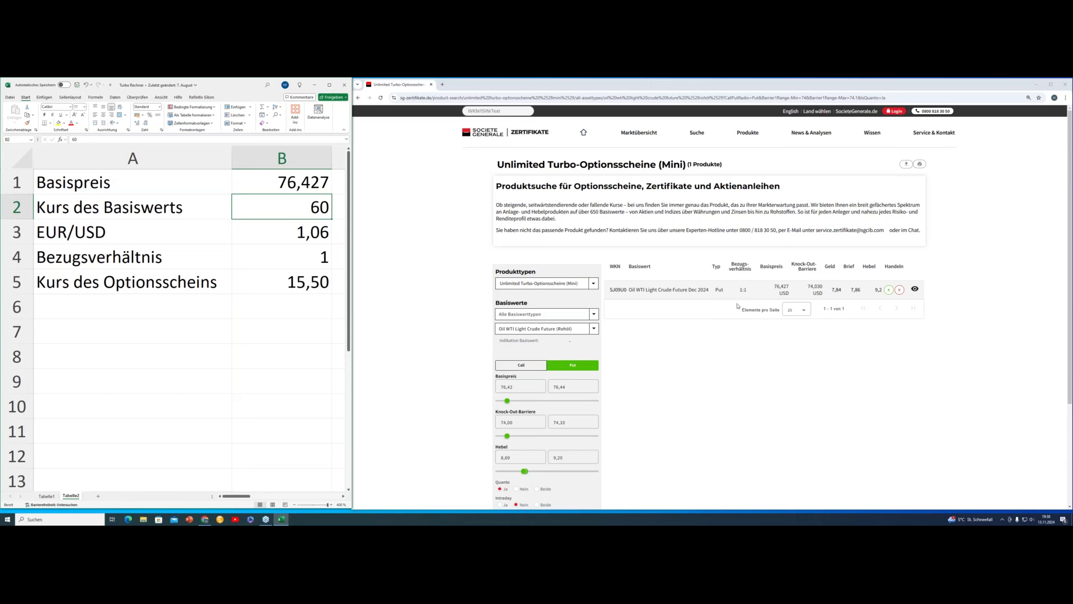
Step: Open the details of the quanto put SJ09U0 and enter 68,61 as Kurs des Basiswerts in cell B2
left_click(684, 291)
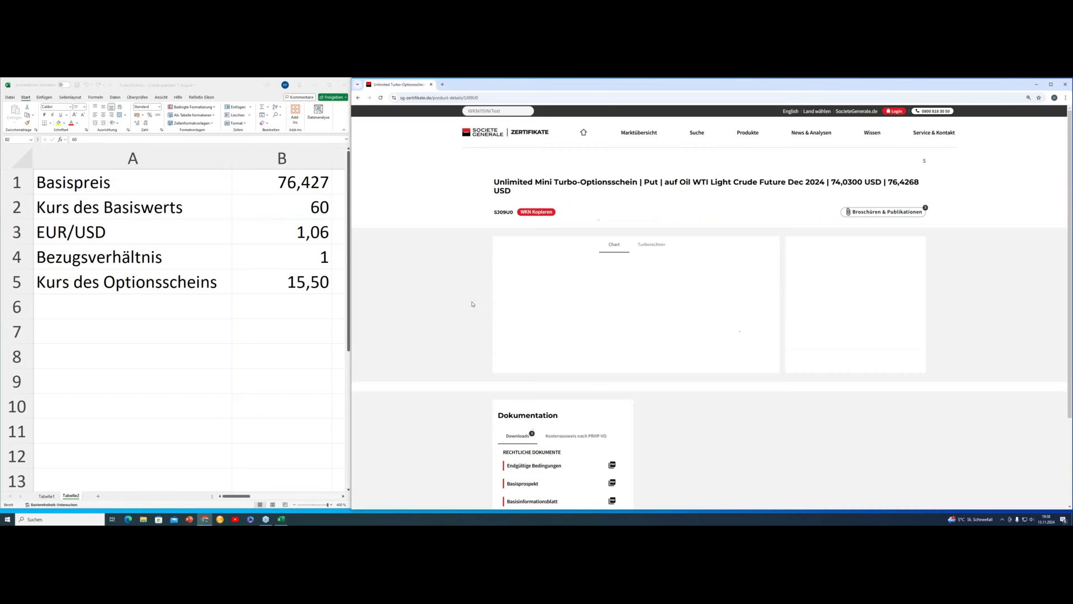
left_click(282, 208)
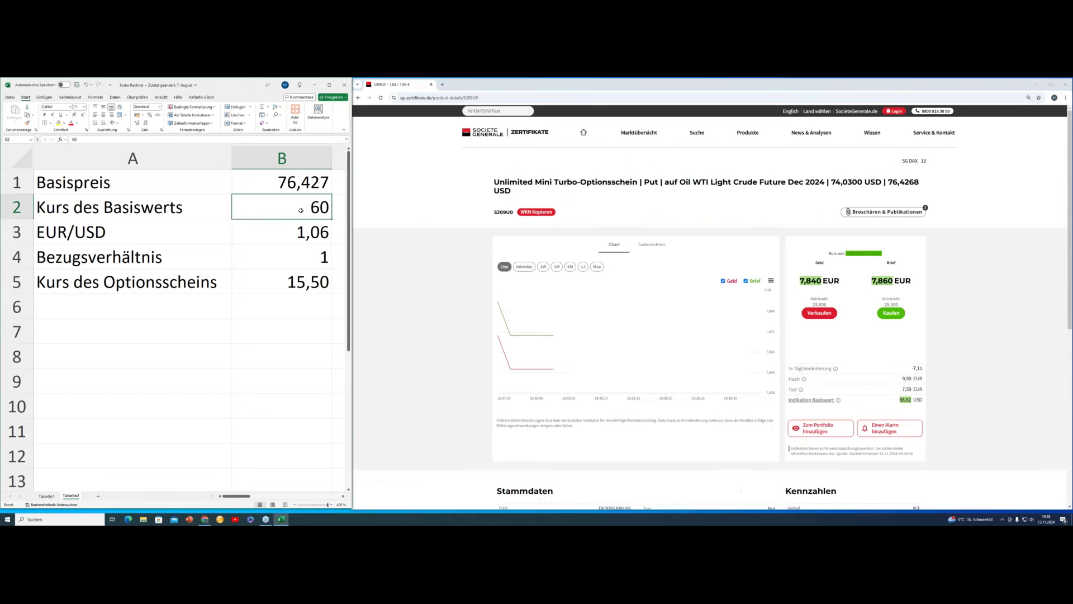
left_click(864, 319)
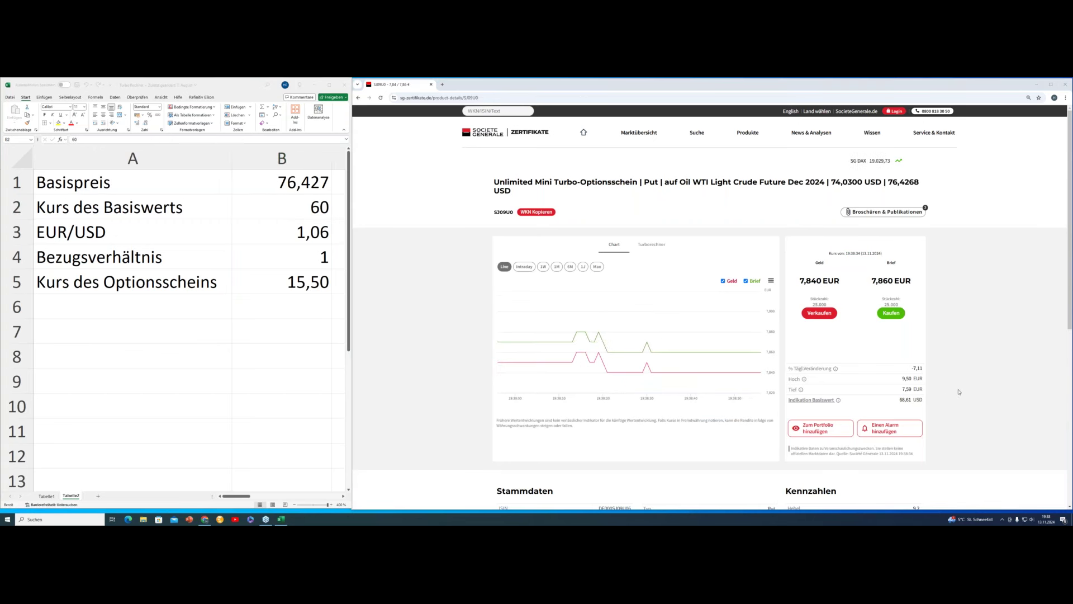
left_click(287, 206)
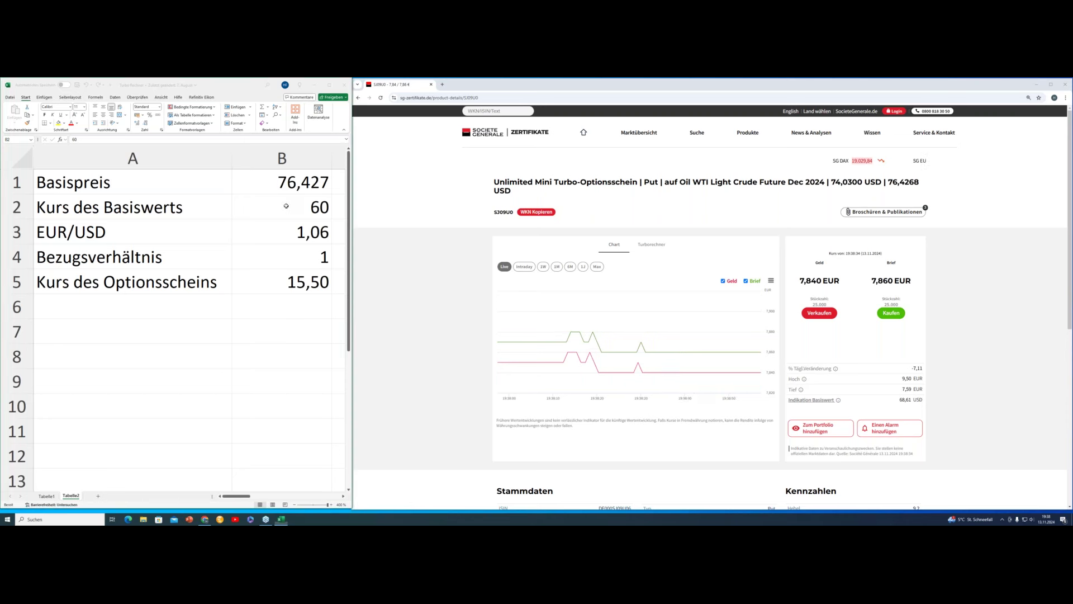
left_click(286, 206)
type("68,61")
key("Return")
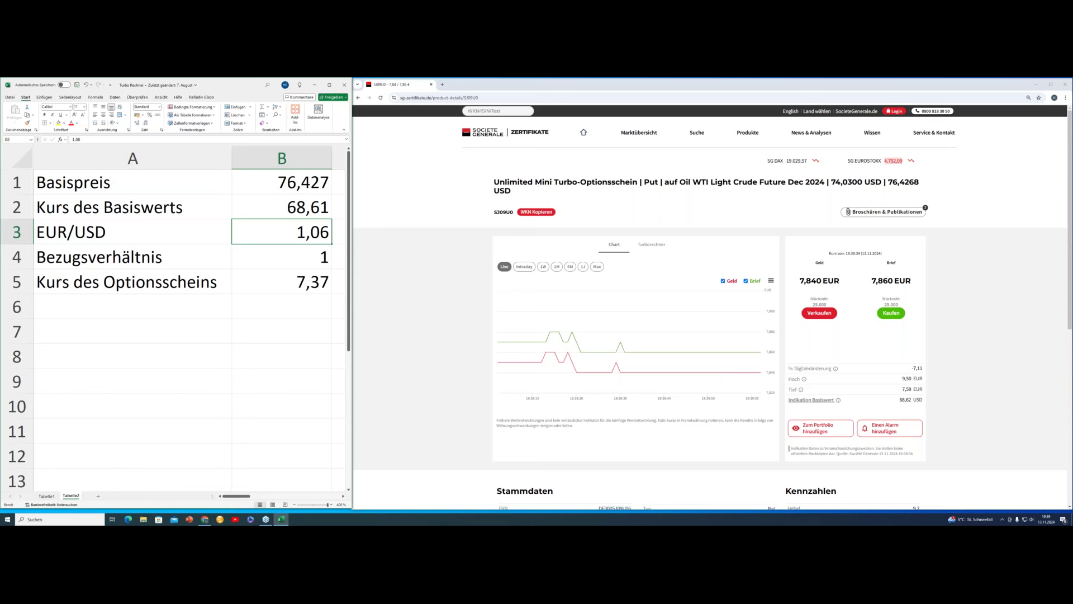
Step: Set the EUR/USD rate in cell B3 to 1 for the quanto product and review the input cells
type("1")
key("Return")
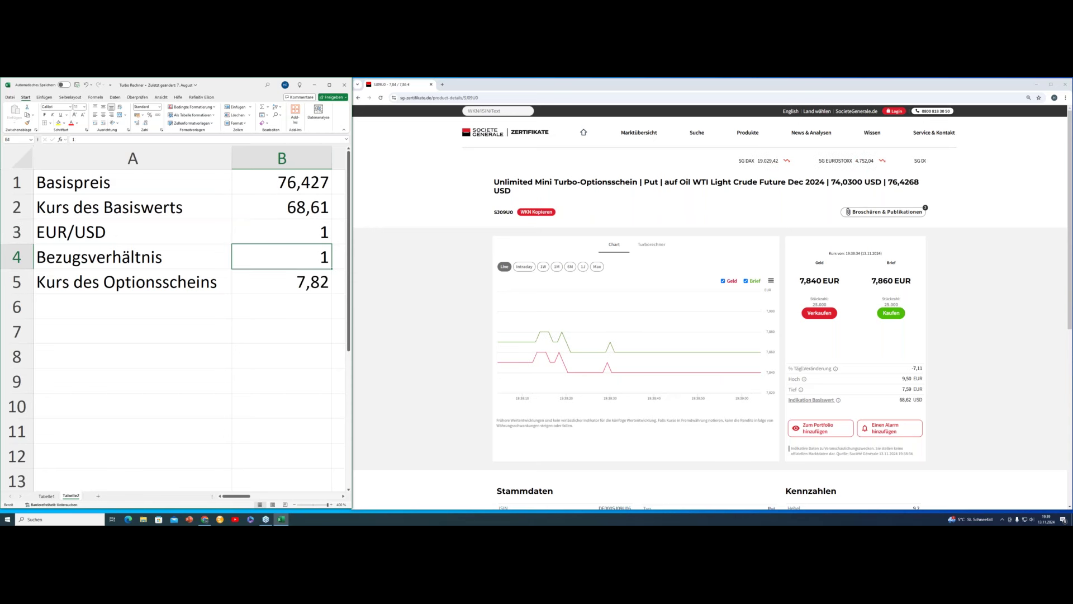
left_click(281, 231)
left_click(282, 256)
left_click(281, 231)
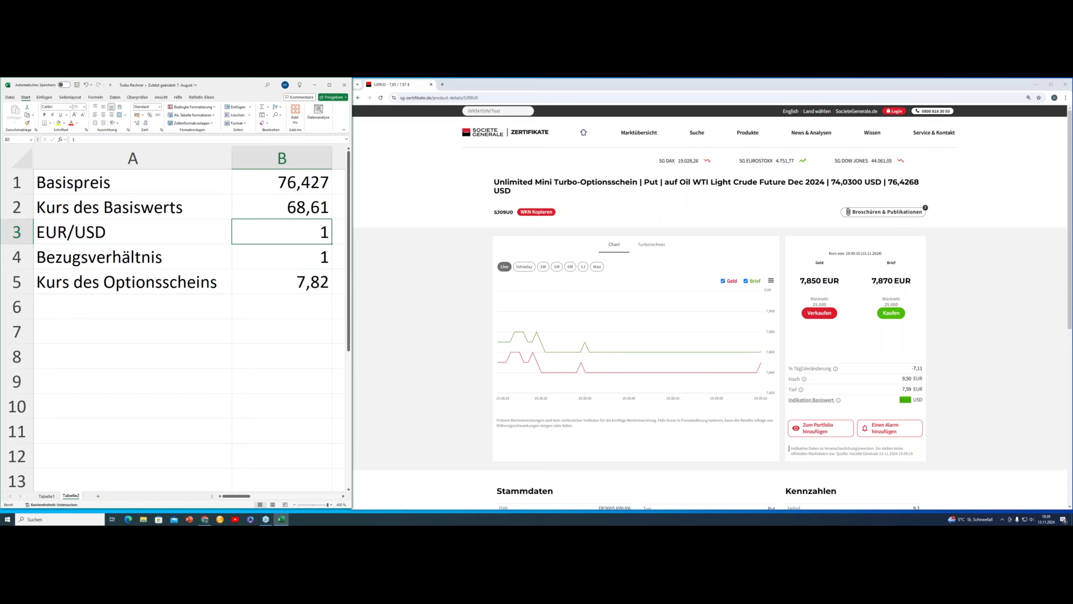
left_click(282, 256)
left_click(281, 207)
left_click(282, 182)
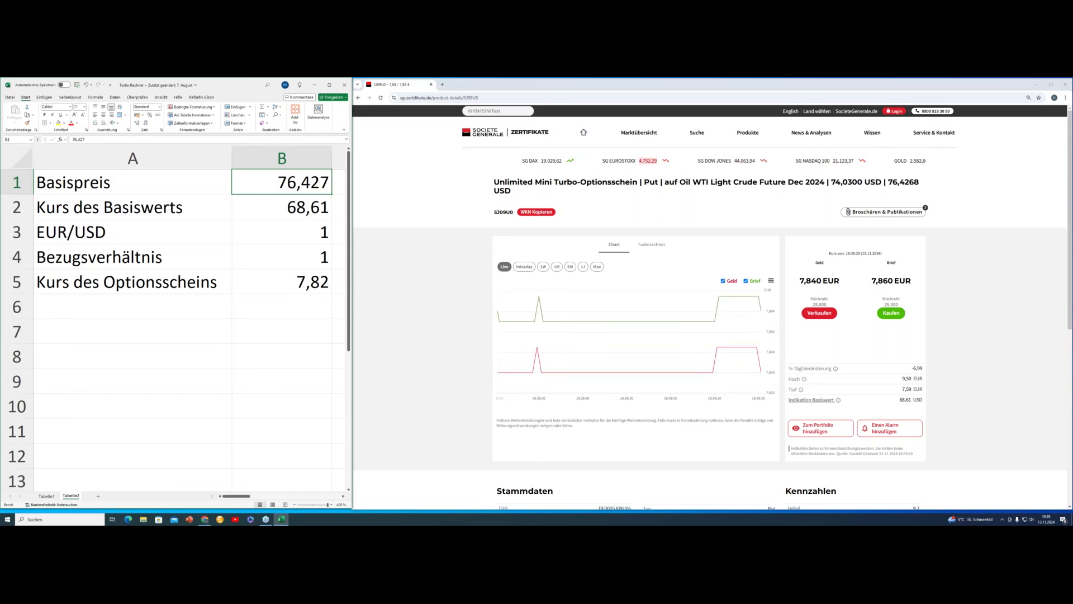
Step: Try Kurs des Basiswerts values of 59 and 51 in cell B2
left_click(282, 207)
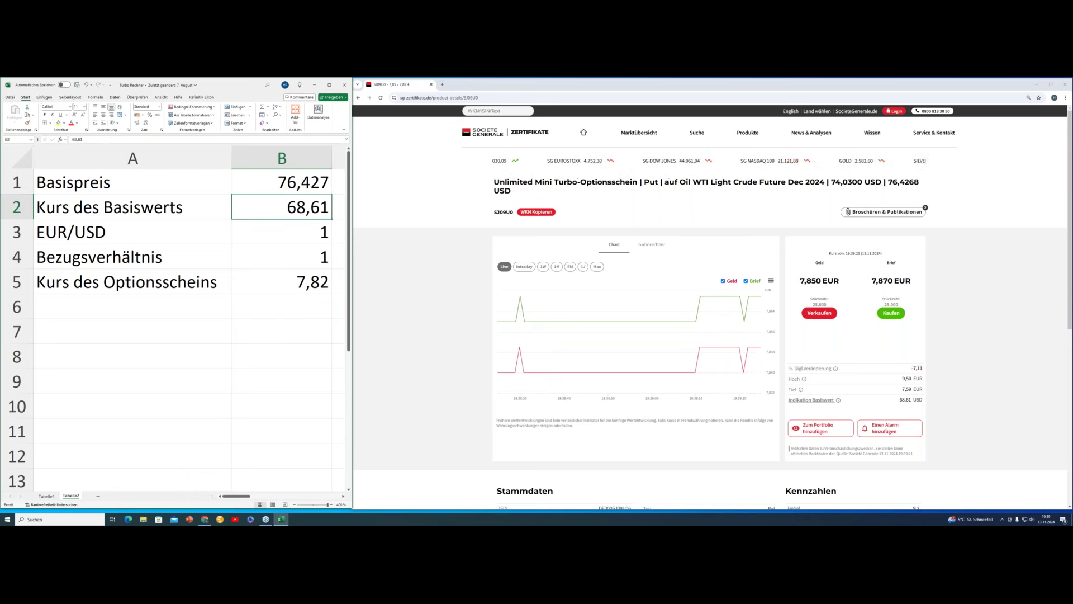
type("59")
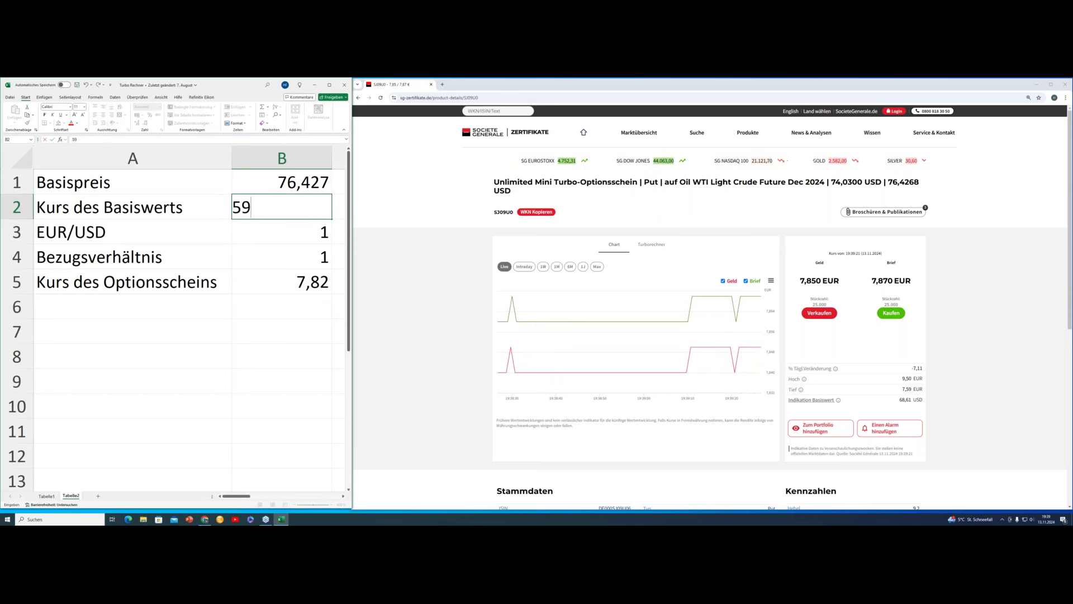
key("Return")
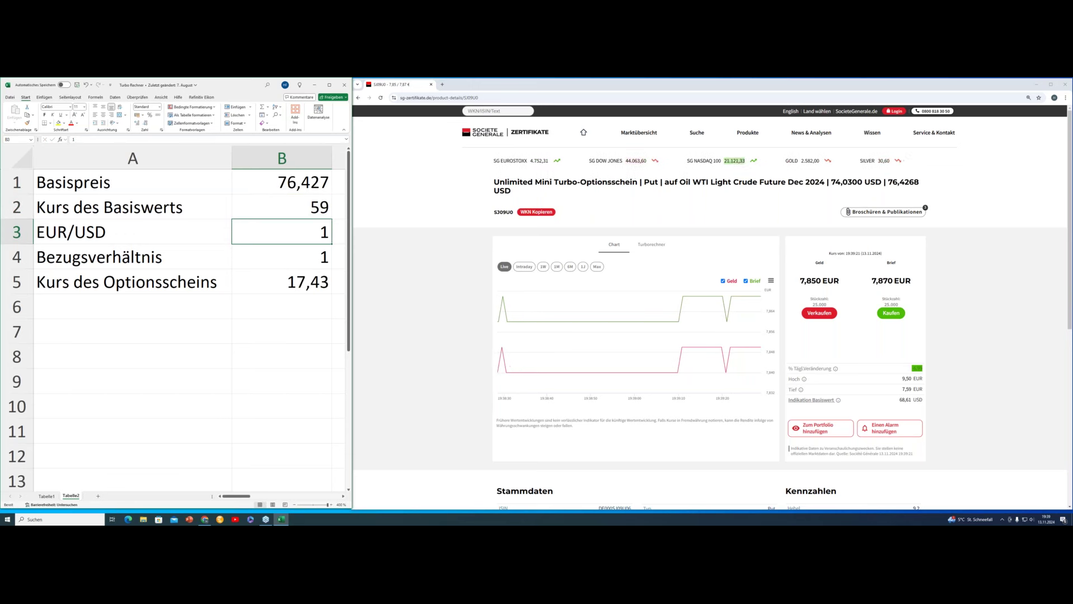
left_click(282, 207)
type("51")
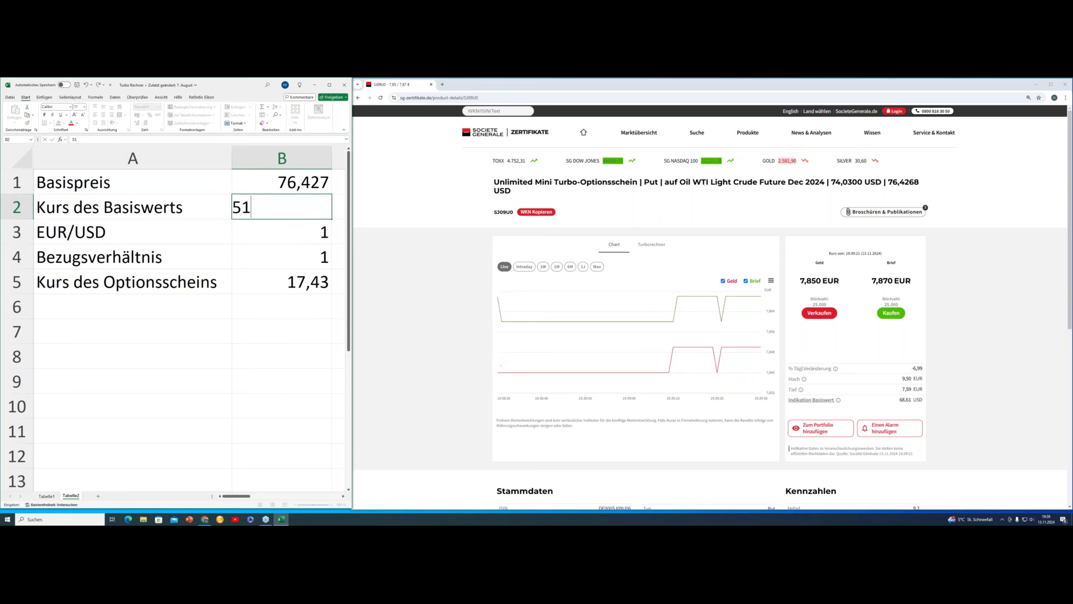
key("Return")
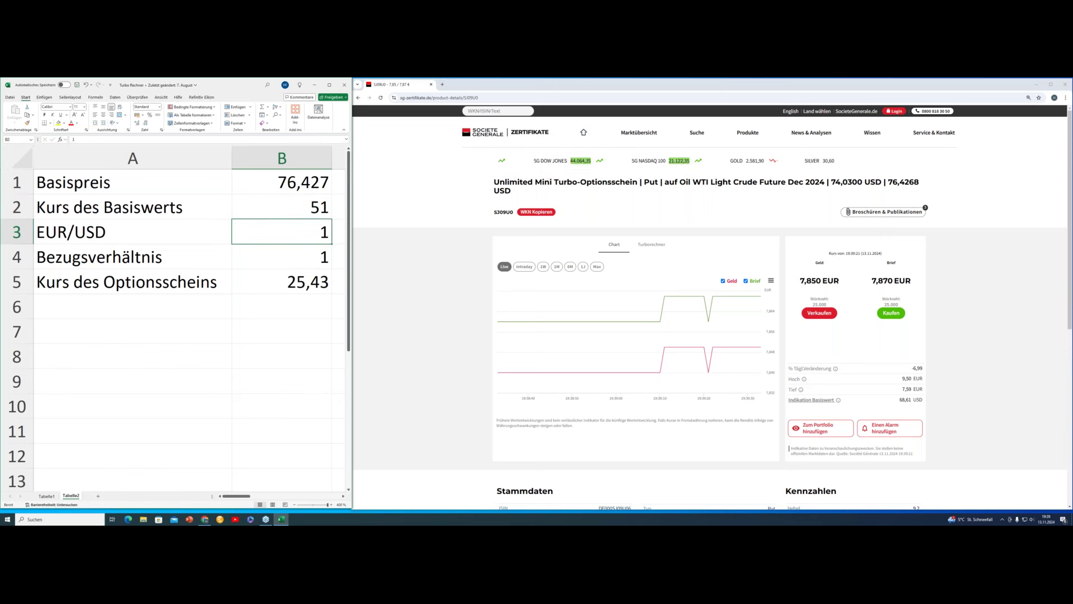
Step: Set the Kurs des Basiswerts in cell B2 to 70 and check the Kurs des Optionsscheins cell
left_click(282, 206)
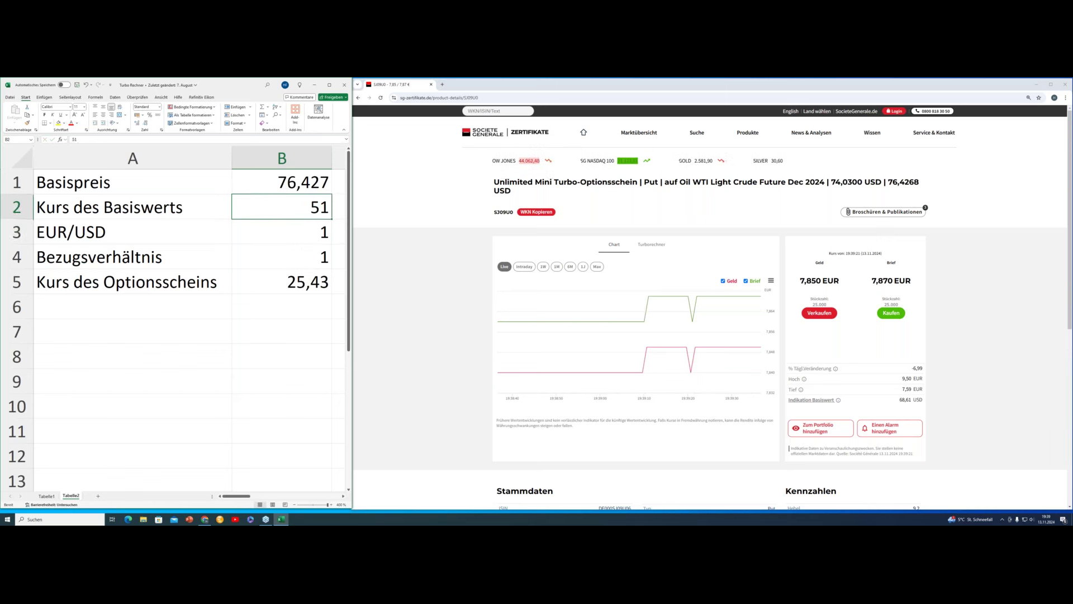
type("70")
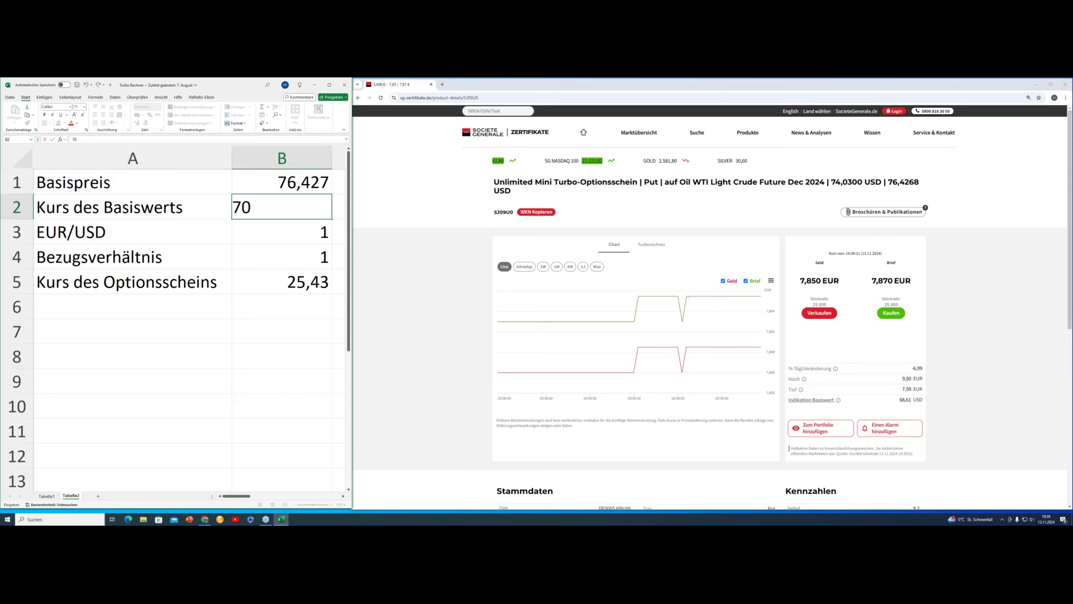
key("Return")
key("Down")
key("Down")
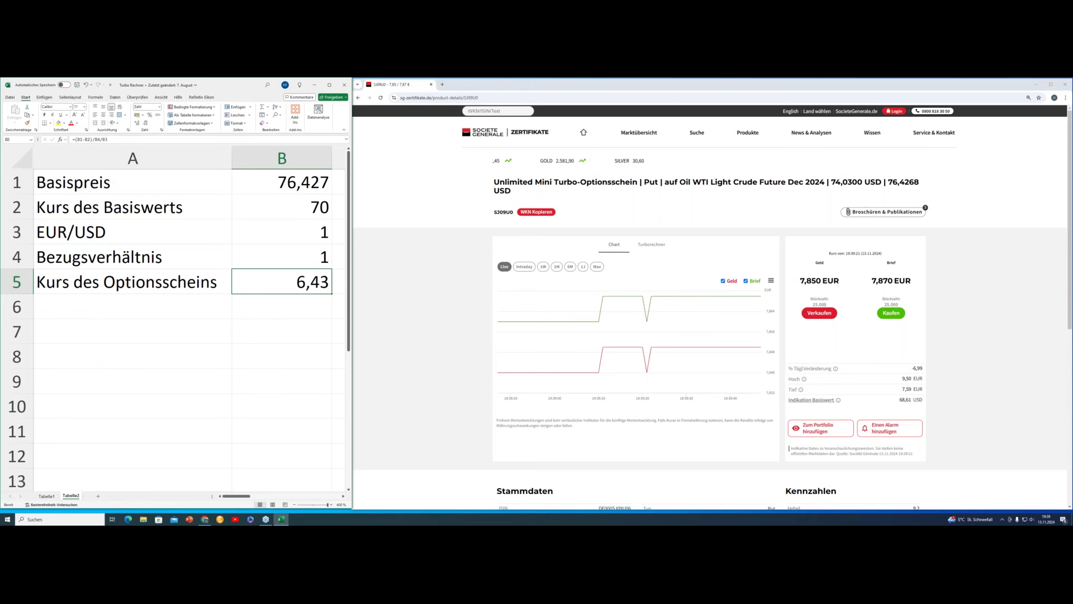
key("Up")
key("Up")
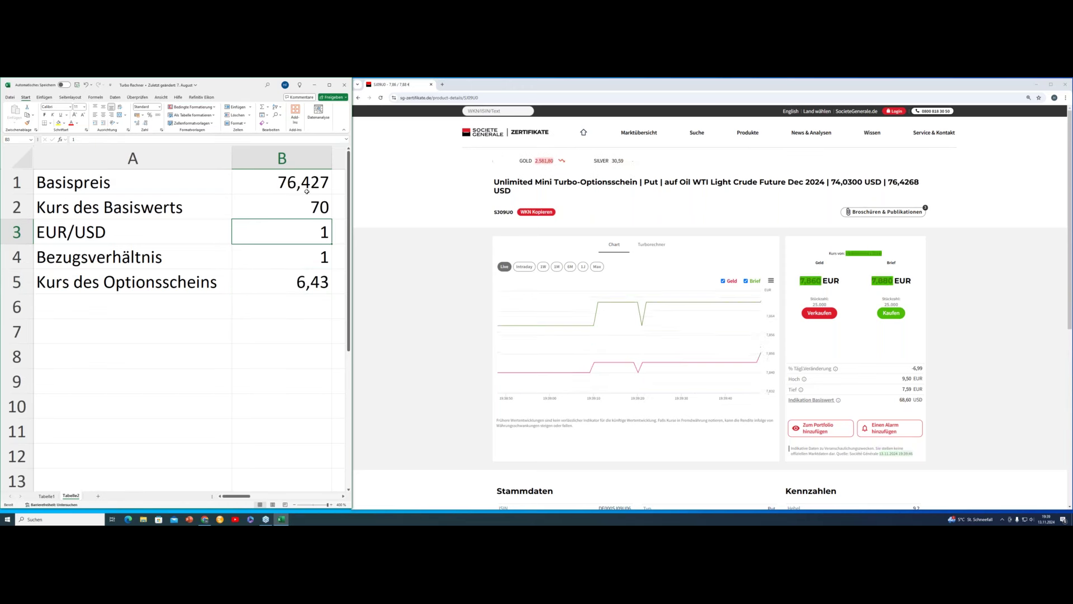
Step: Return to the non-quanto put in the search results and set the Basispreis in cell B1 to 76,446
left_click(360, 102)
left_click(358, 98)
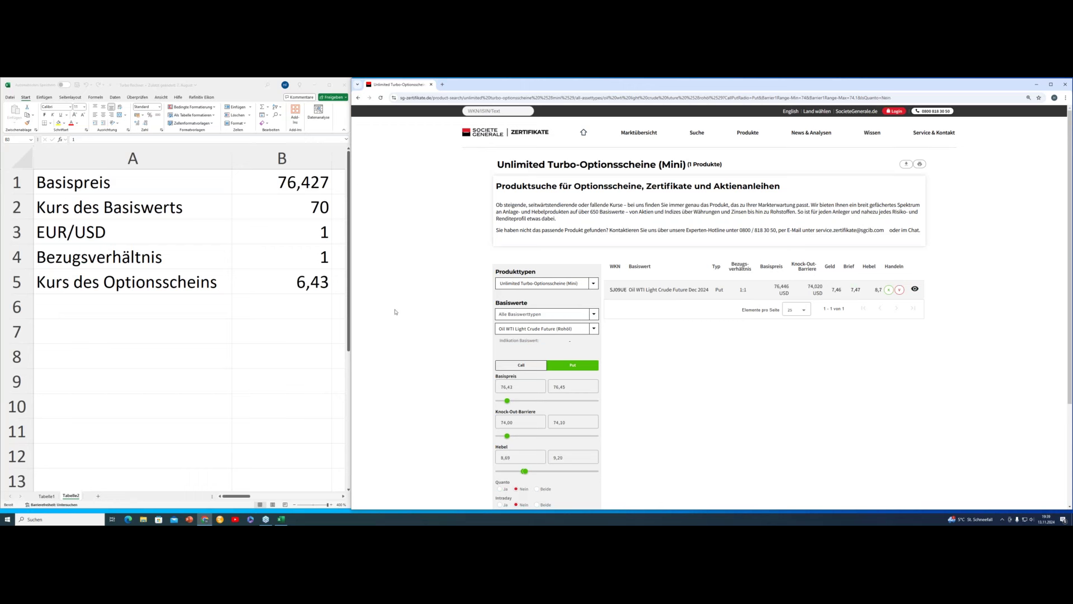
left_click(320, 193)
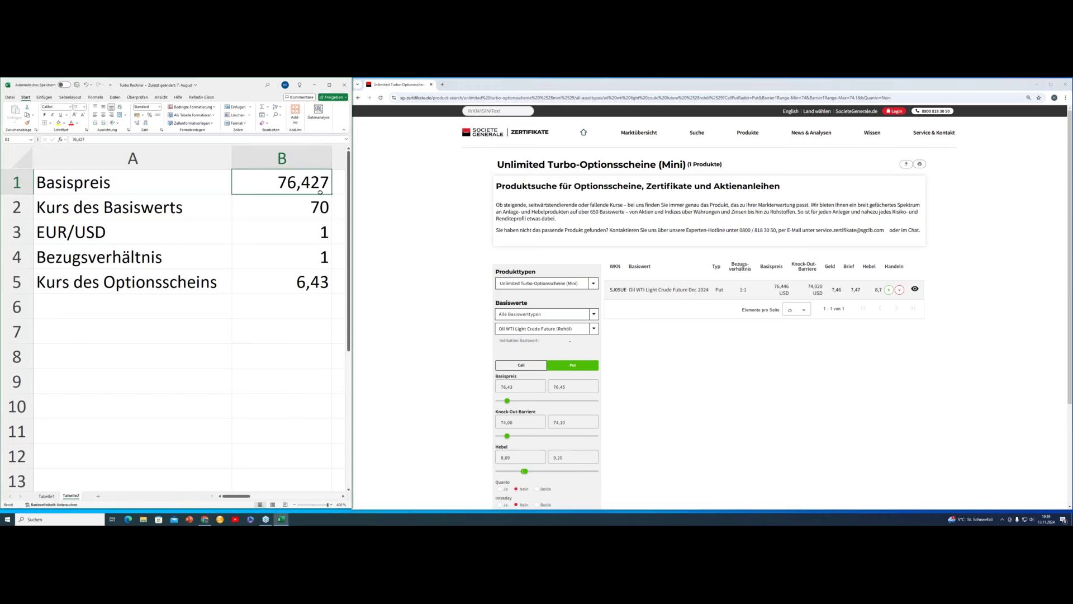
key("F2")
key("BackSpace")
key("BackSpace")
key("BackSpace")
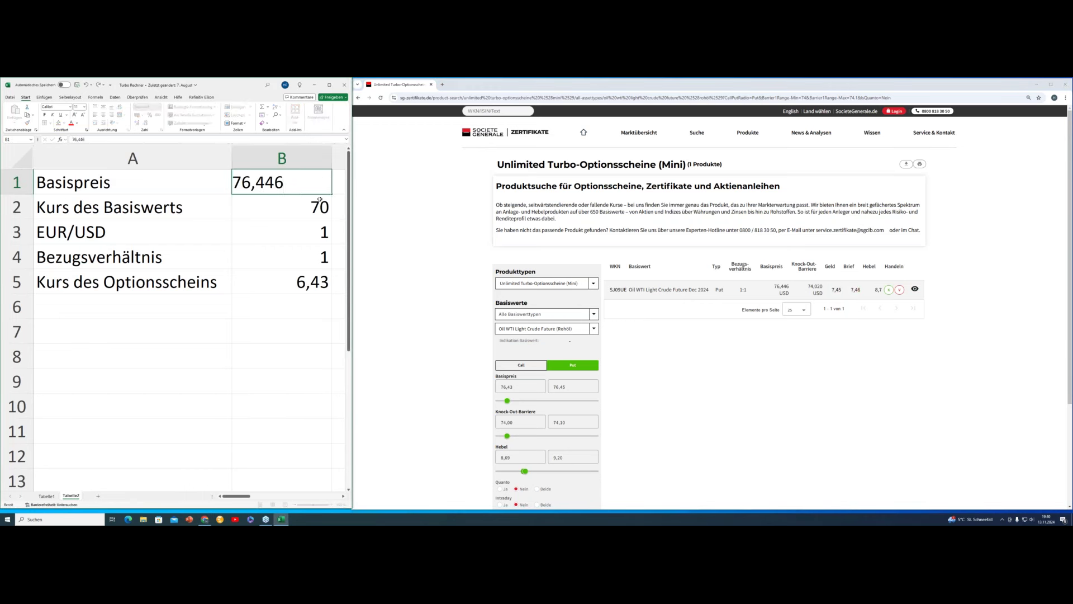
key("Return")
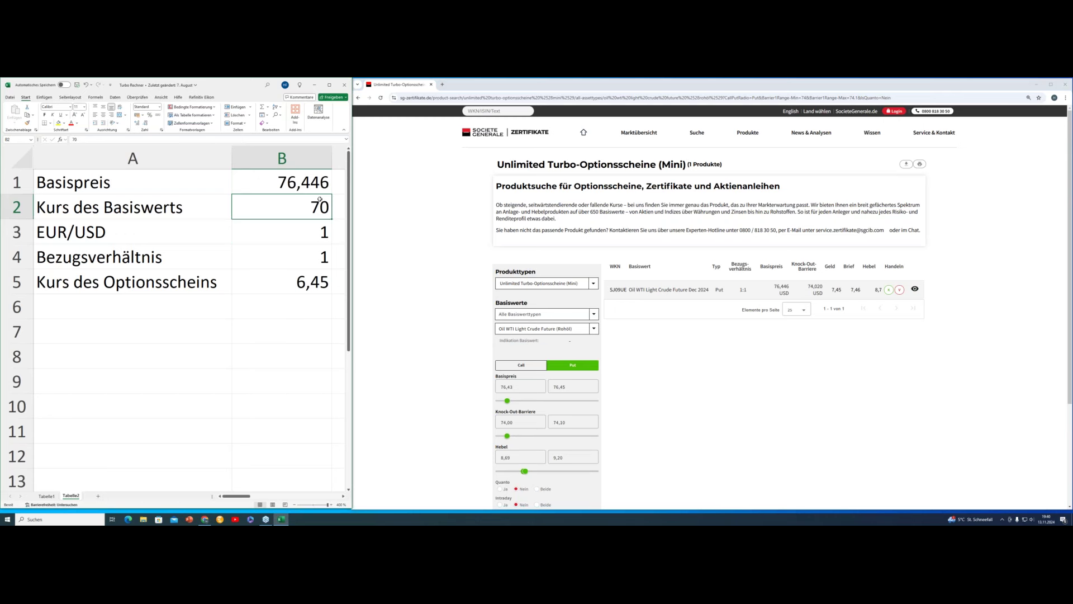
Step: Open the details of the non-quanto put SJ09UE and enter 68,60 as Kurs des Basiswerts and 1,06 as EUR/USD rate in cells B2 and B3
left_click(691, 292)
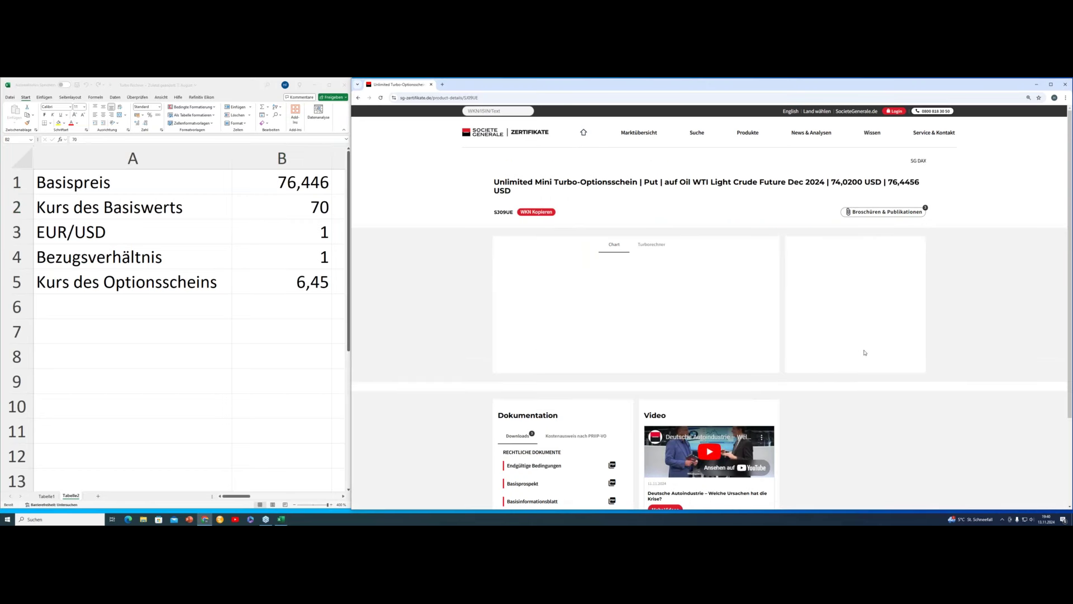
left_click(295, 219)
type("68,60")
key("Return")
type("1,06")
key("Return")
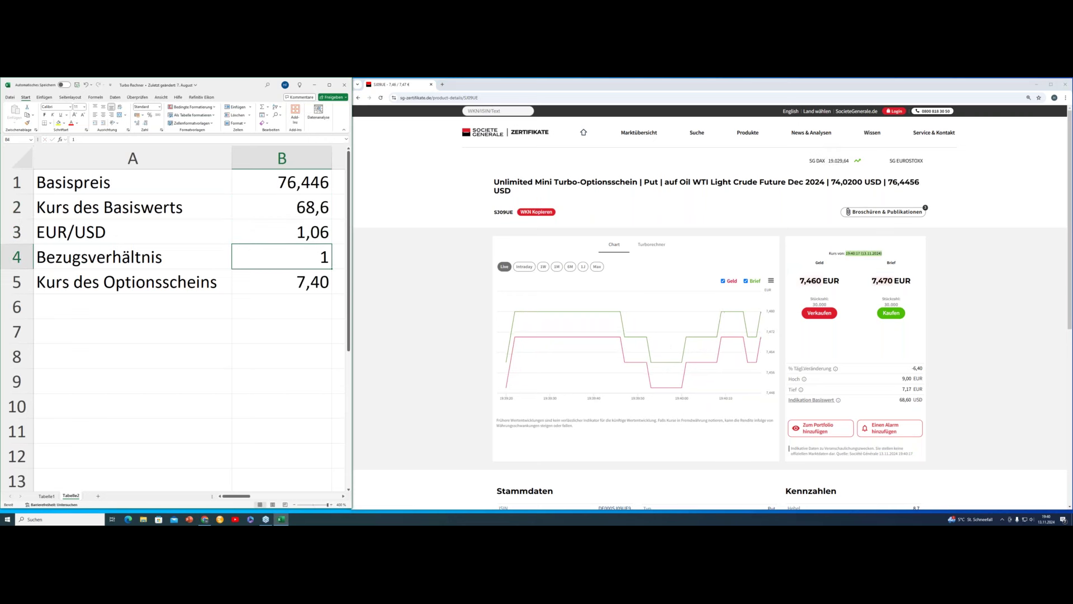
left_click(281, 281)
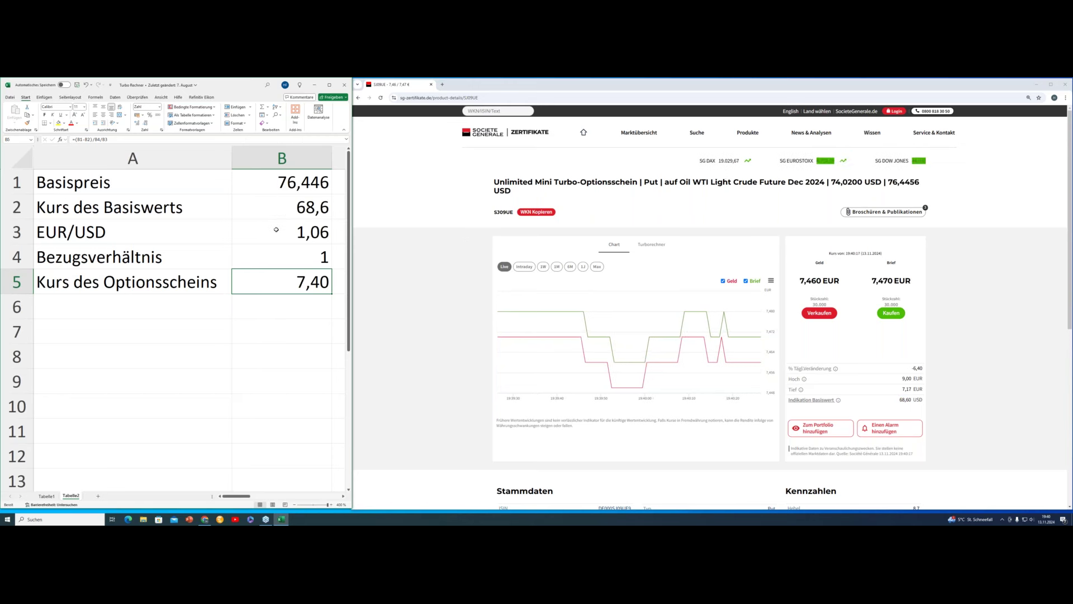
Step: Try Kurs des Basiswerts values of 70 and 59 in cell B2 for the non-quanto put
left_click(283, 208)
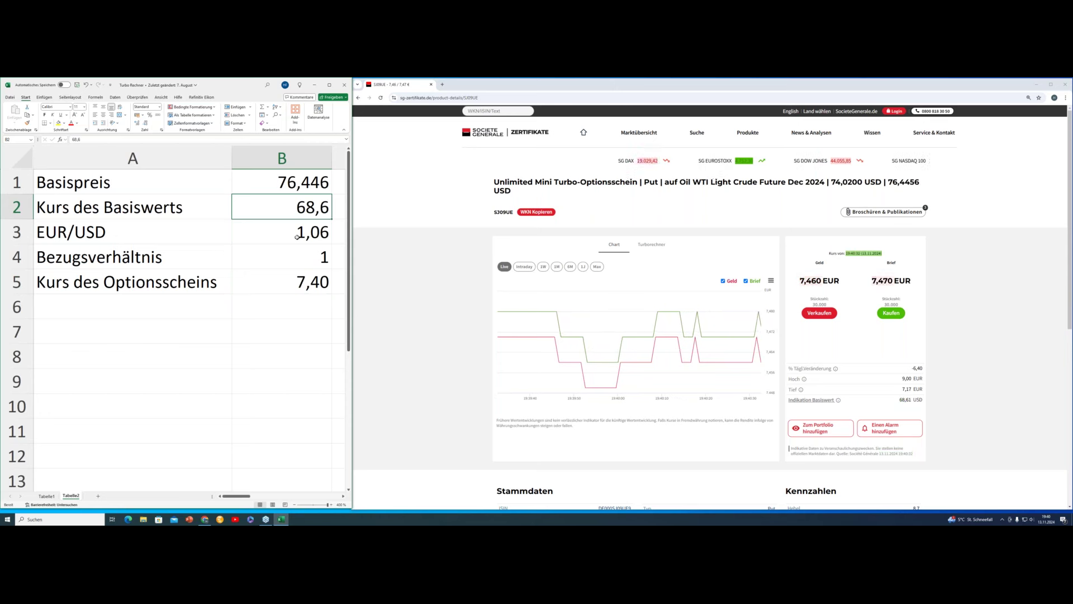
type("70")
key("Return")
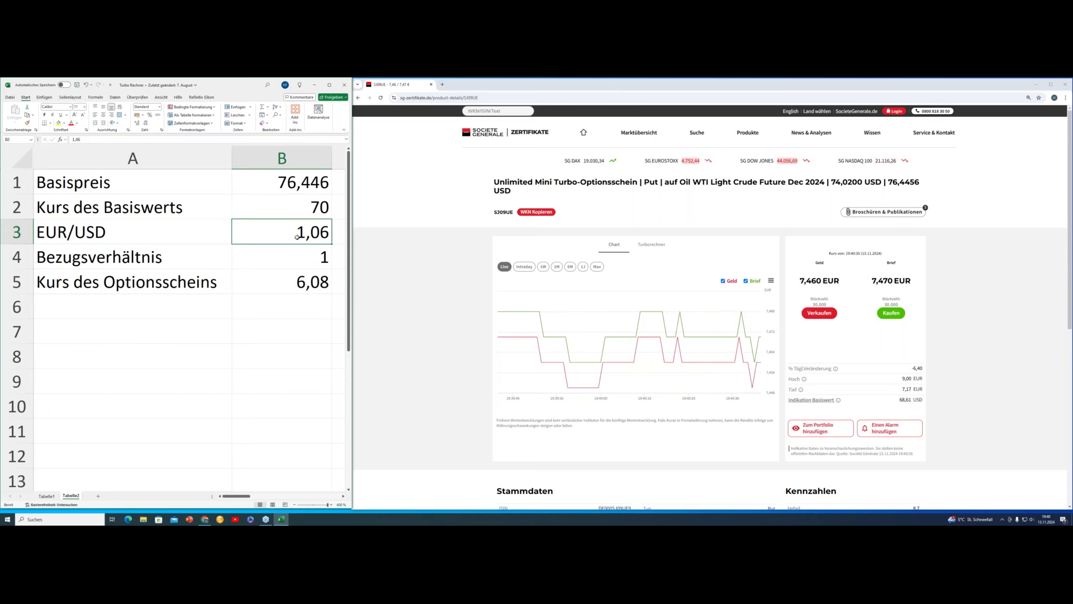
key("Up")
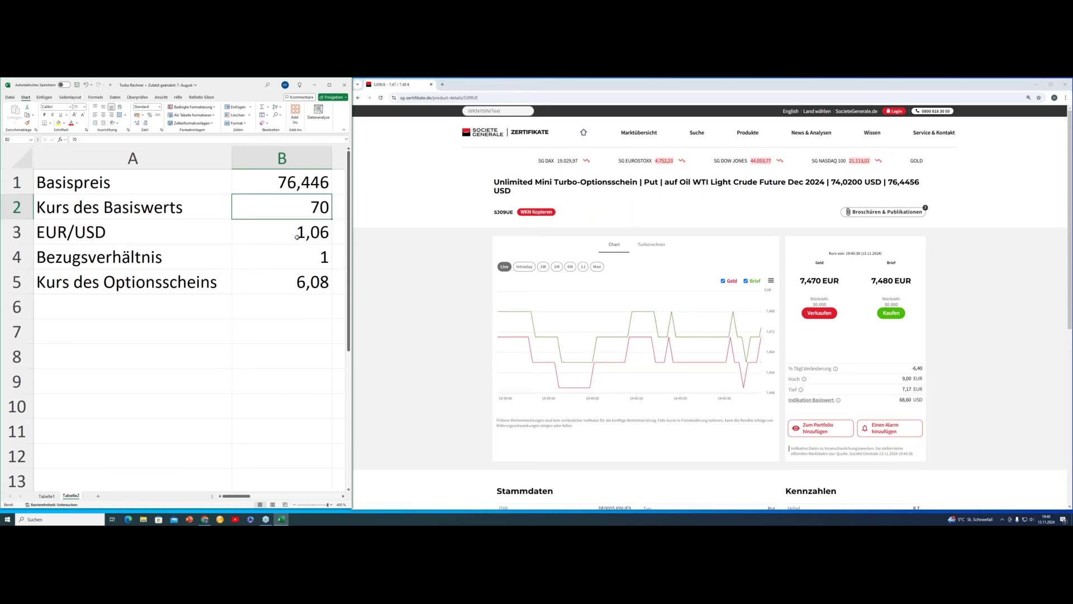
type("59")
key("Return")
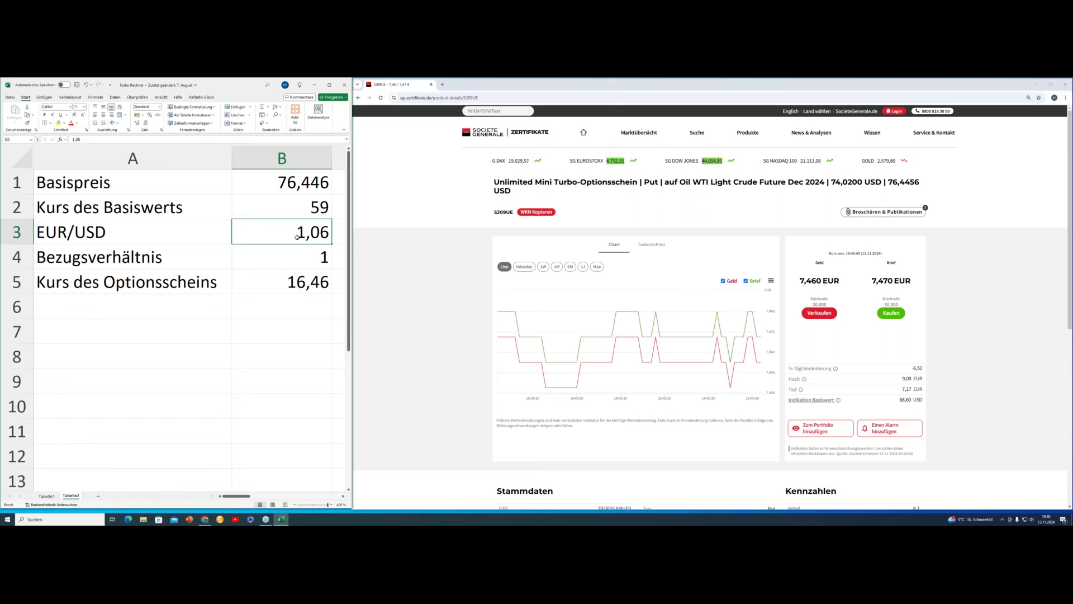
Step: Set the Kurs des Basiswerts in cell B2 to 51
key("Up")
type("51")
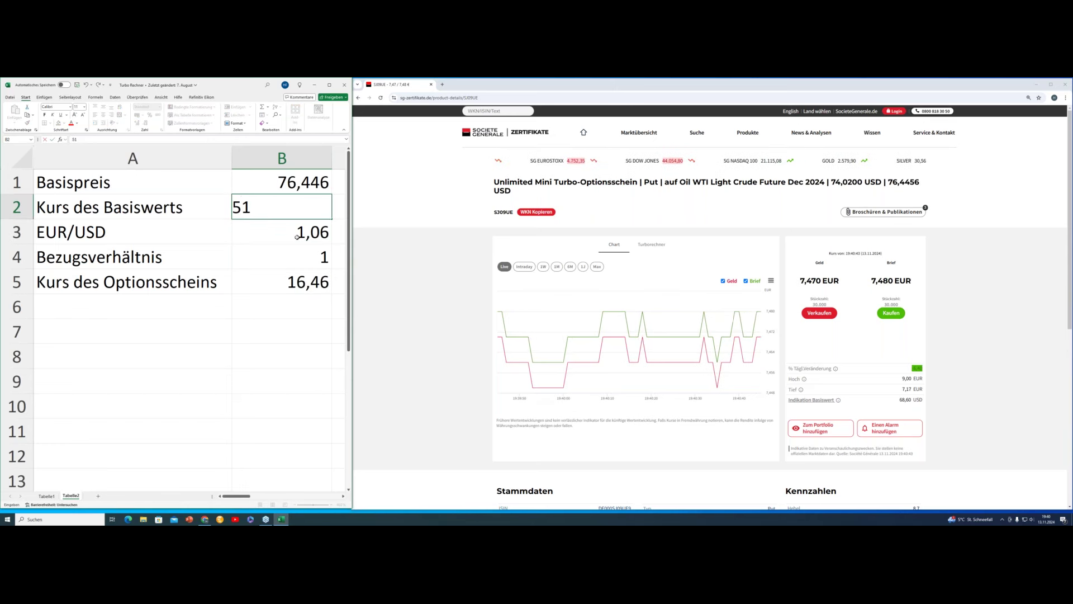
key("Return")
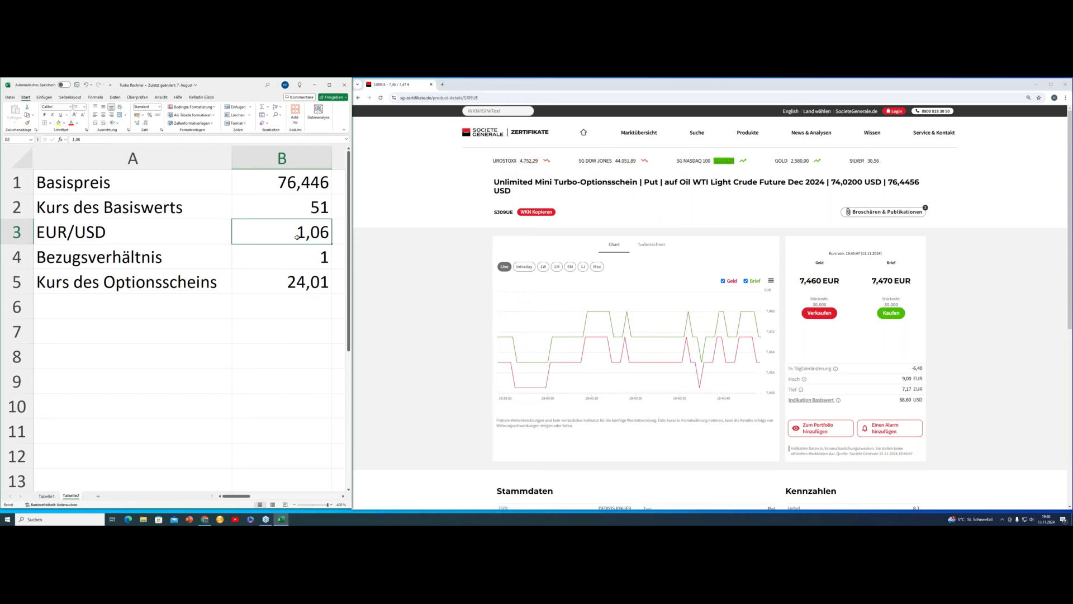
Step: Try an EUR/USD rate of 1,07 in cell B3
key("Down")
left_click(297, 237)
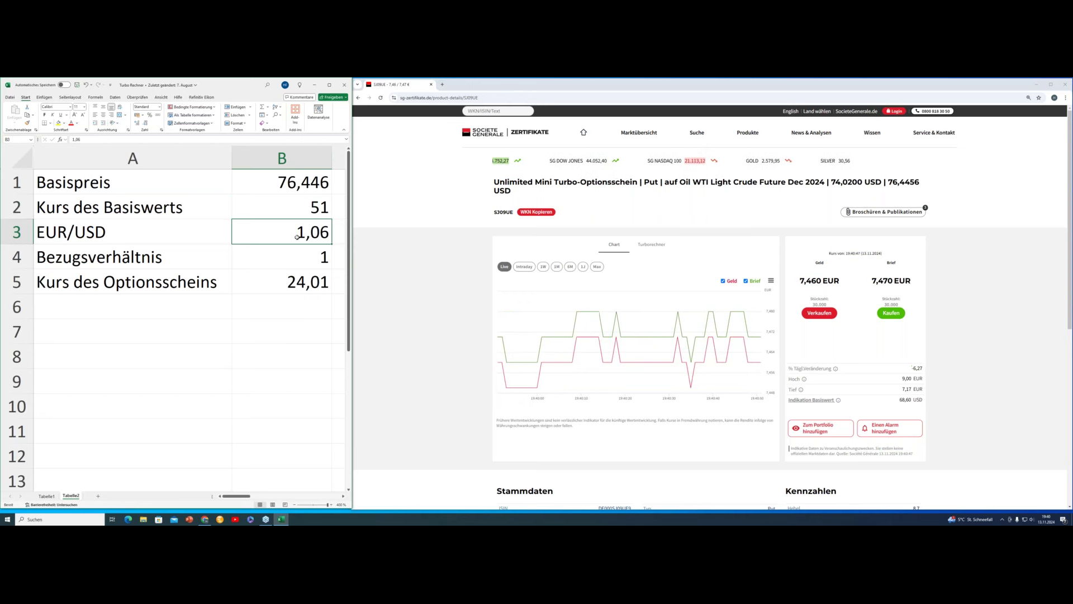
type("1,07")
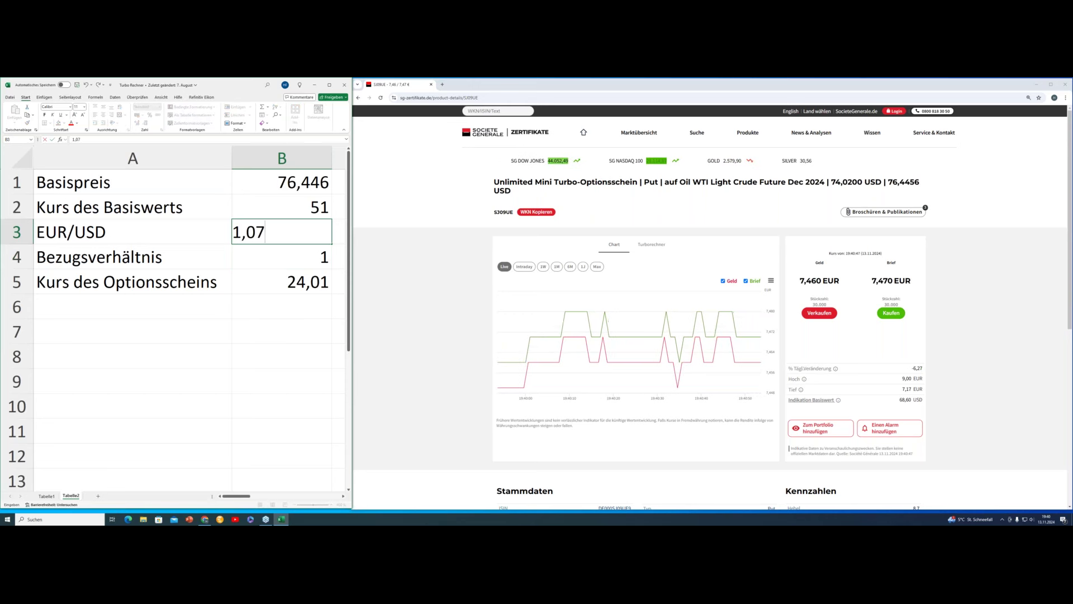
key("Return")
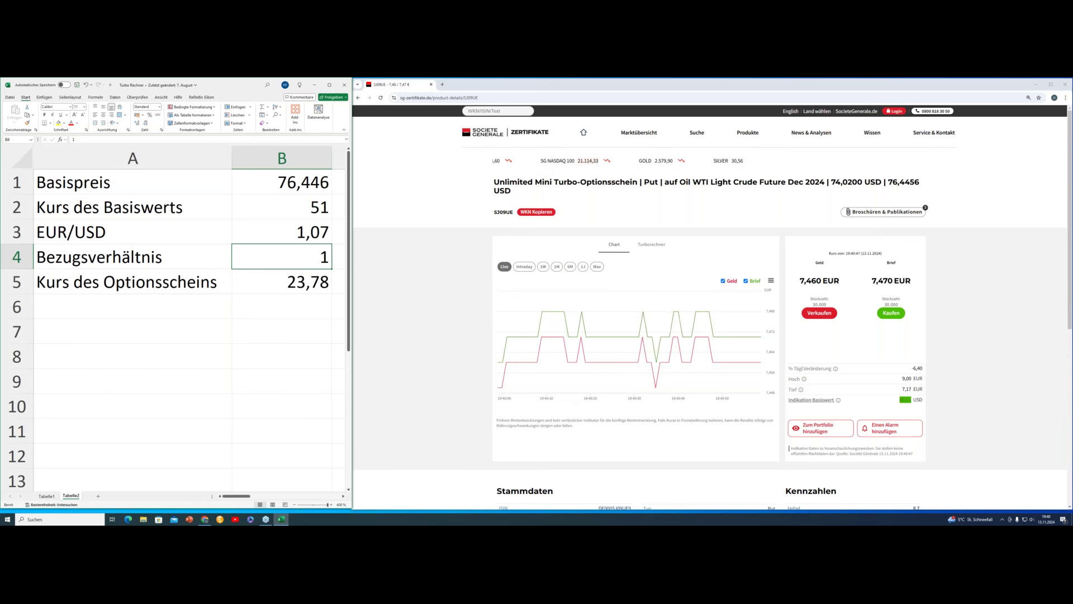
Step: Set the EUR/USD rate in cell B3 to 1,05 and select the Kurs des Optionsscheins cell
left_click(297, 235)
type("1,05")
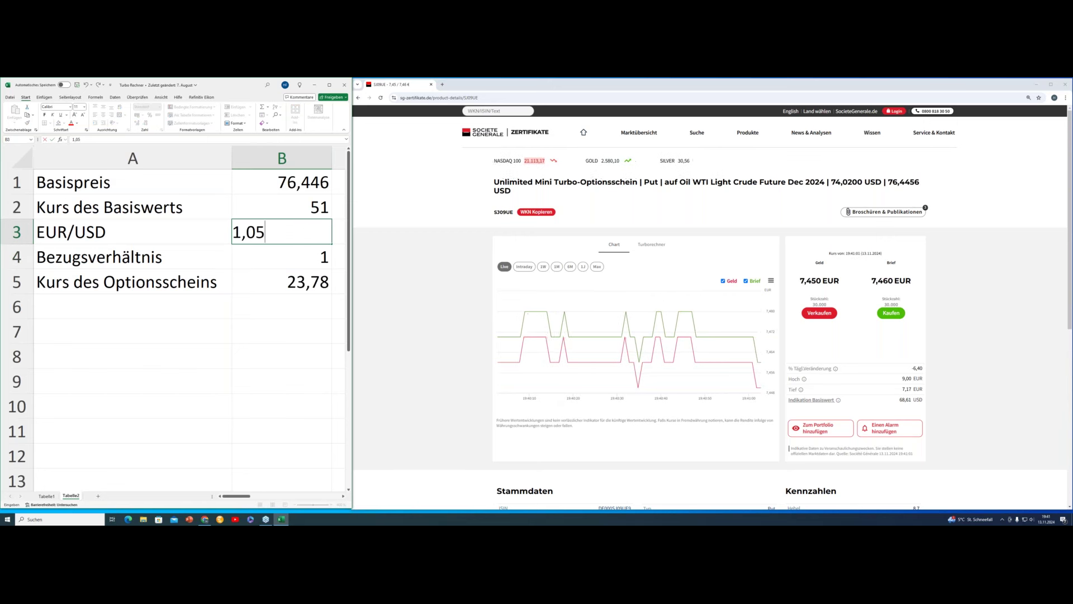
key("Return")
key("Return")
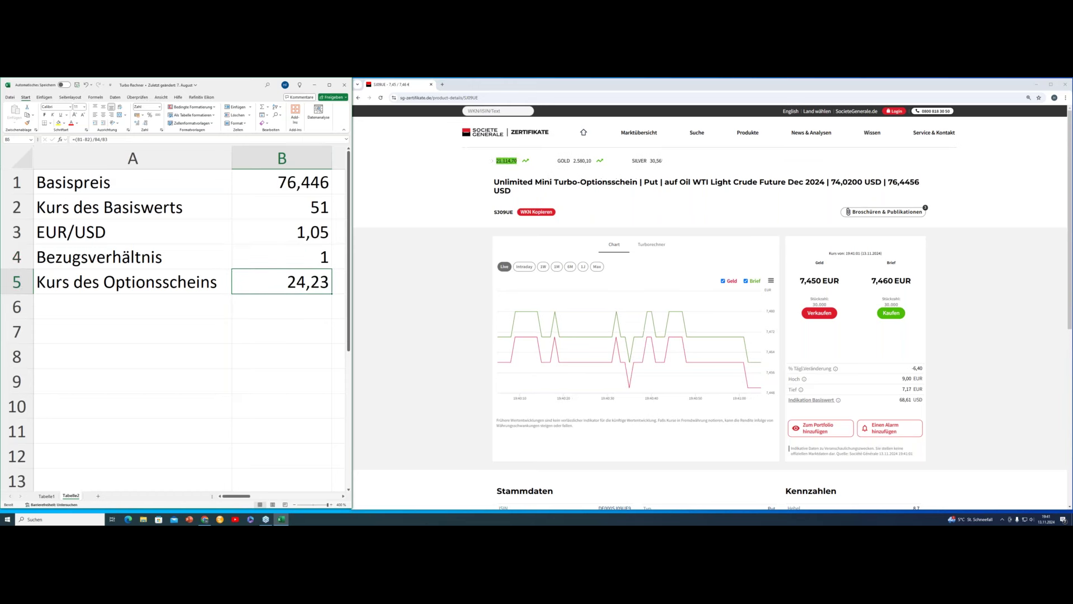